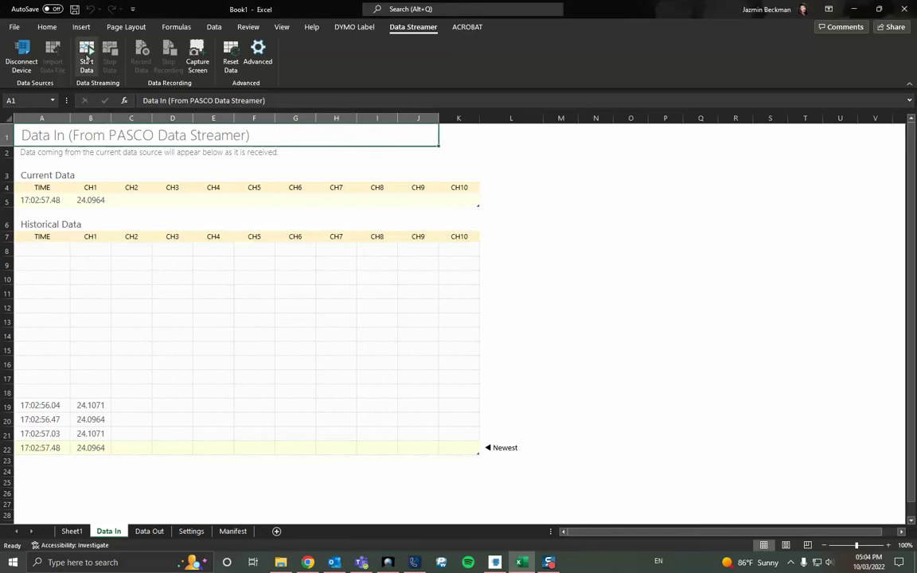
Start streaming the sensor data, record part of the live stream, and stop the recording.
{"action": "left_click", "coordinate": [88, 52]}
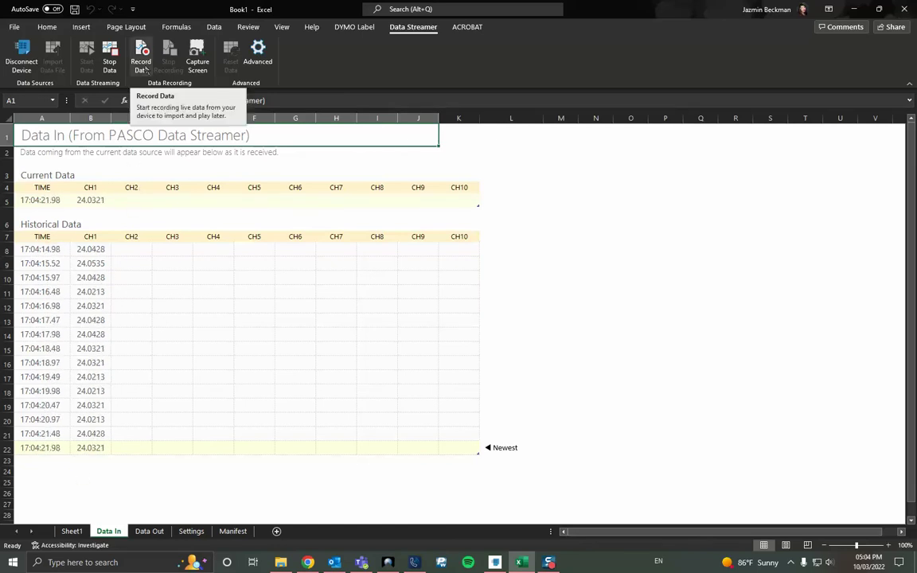
{"action": "left_click", "coordinate": [146, 70]}
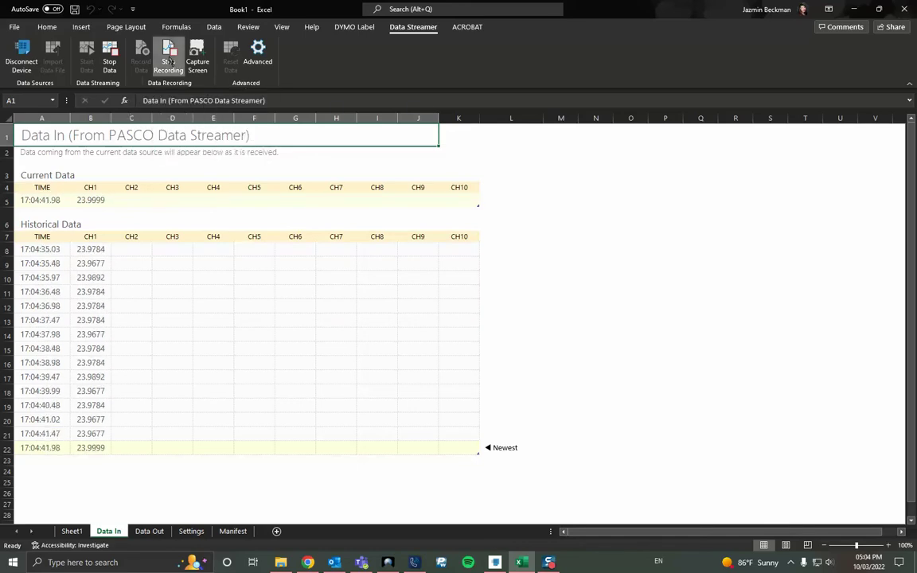
{"action": "left_click", "coordinate": [168, 63]}
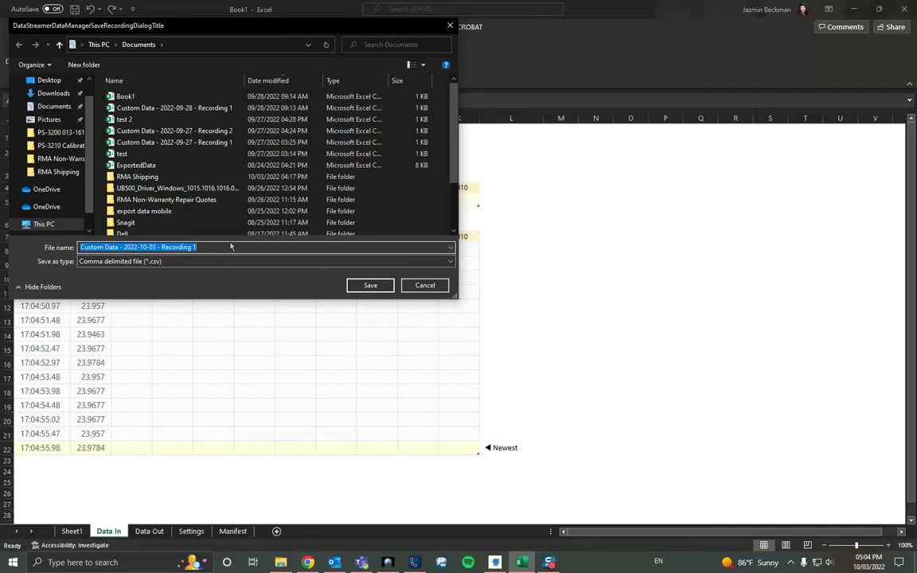
Save the recording in Documents as a comma delimited CSV file named "record data feature".
{"action": "type", "text": "record data feature"}
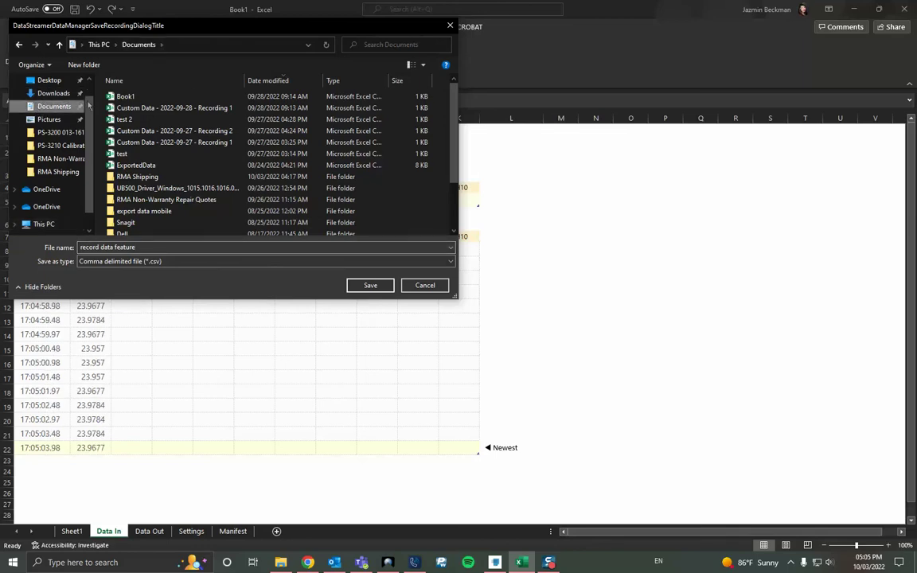
{"action": "left_click", "coordinate": [366, 288]}
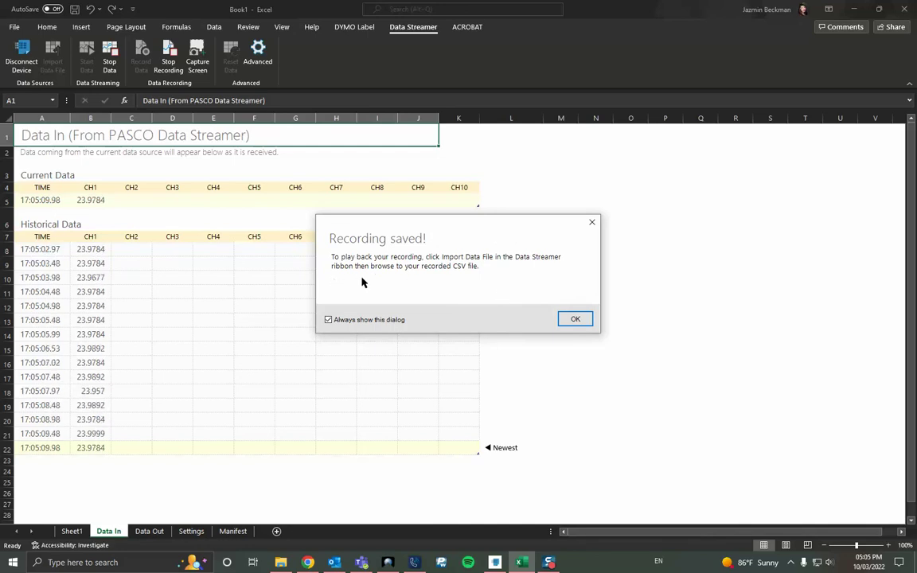
{"action": "left_click", "coordinate": [576, 318]}
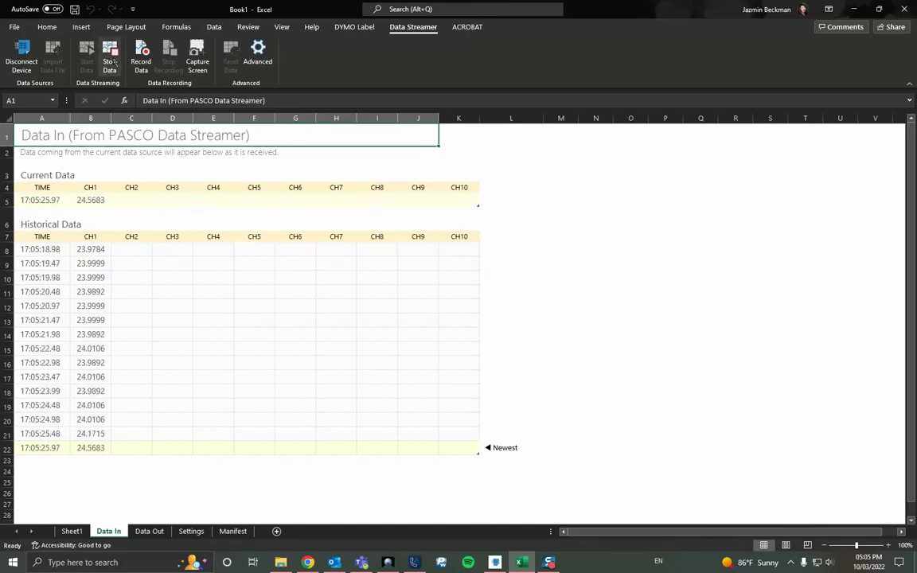
Stop the live data stream and look over the readings on the Data In sheet.
{"action": "left_click", "coordinate": [115, 61]}
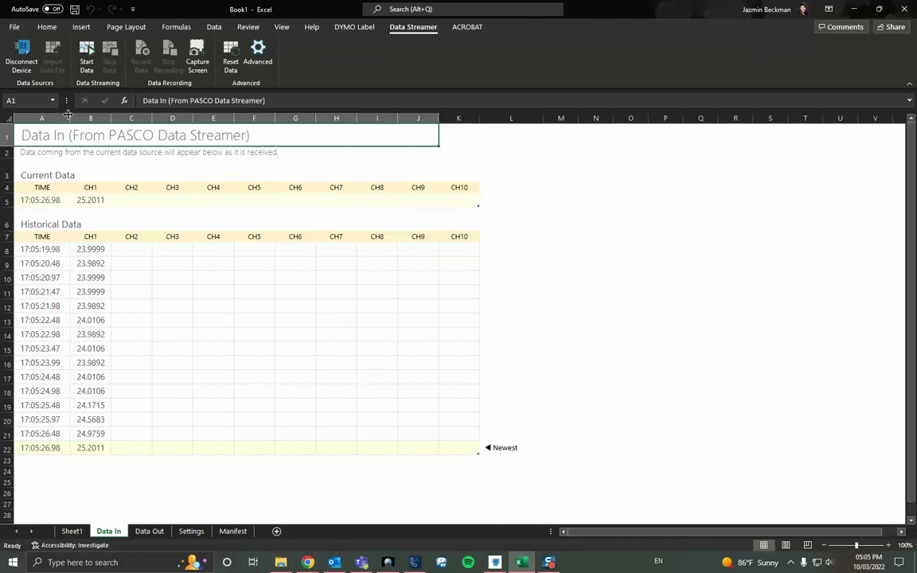
{"action": "scroll", "coordinate": [62, 329], "scroll_direction": "down", "scroll_amount": 3}
{"action": "scroll", "coordinate": [94, 293], "scroll_direction": "up", "scroll_amount": 3}
Save only the active Data In sheet to Documents as a CSV (Comma delimited) file named "manual save data".
{"action": "left_click", "coordinate": [15, 27]}
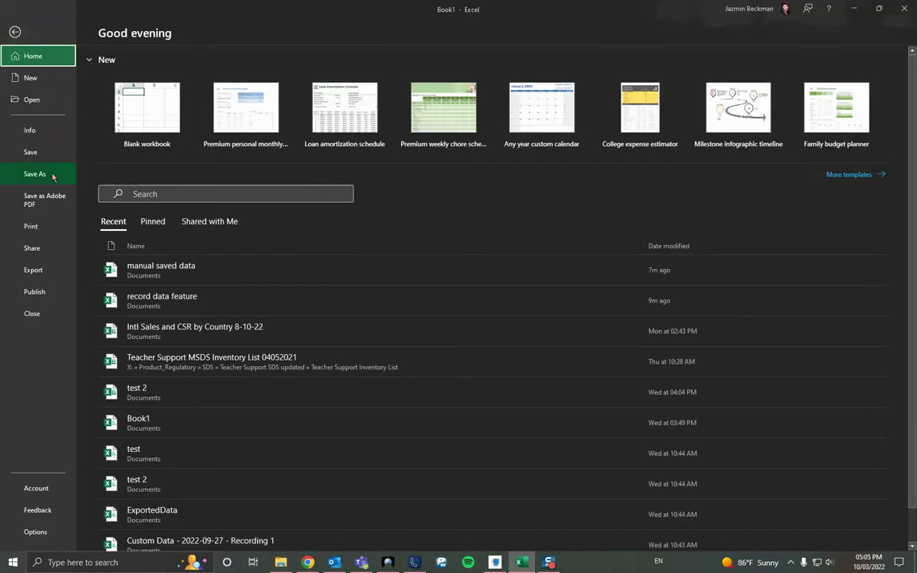
{"action": "left_click", "coordinate": [53, 176]}
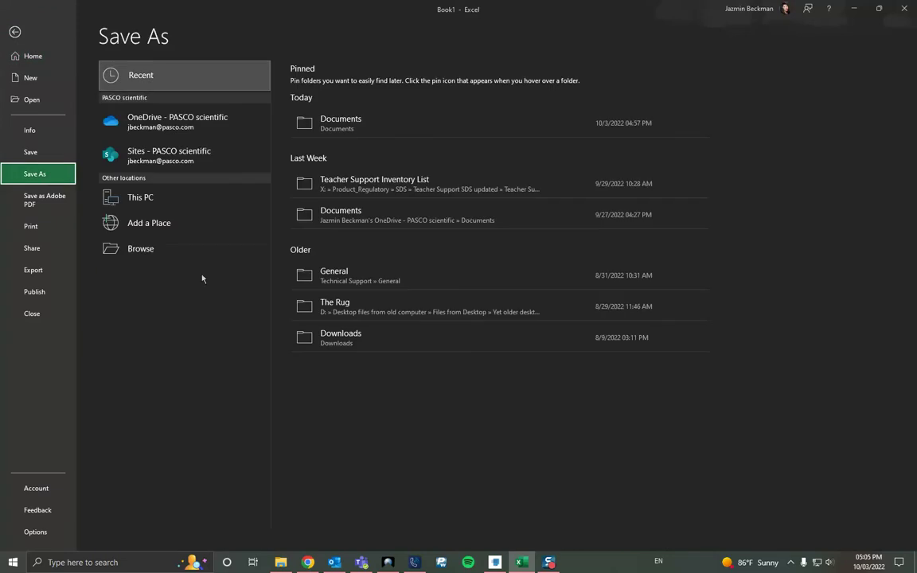
{"action": "left_click", "coordinate": [151, 249]}
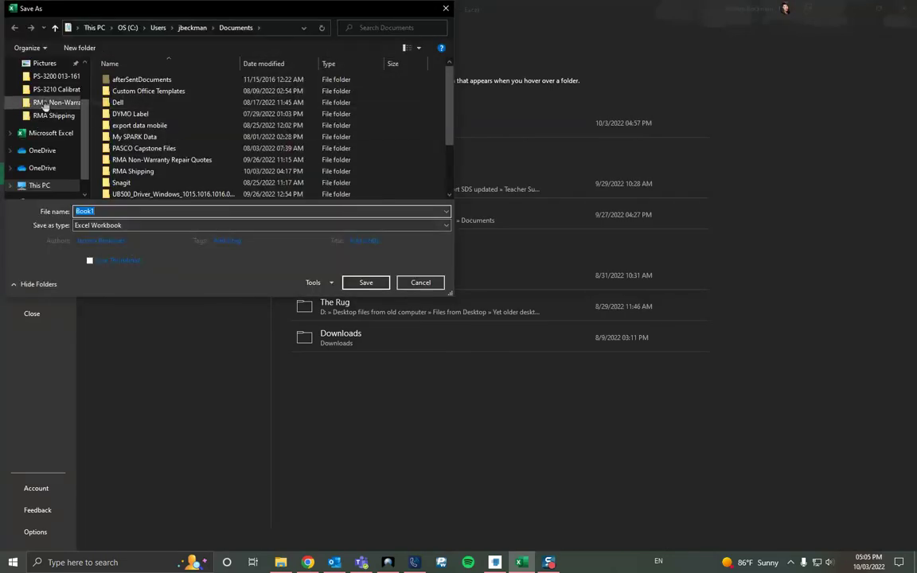
{"action": "scroll", "coordinate": [44, 84], "scroll_direction": "up", "scroll_amount": 1}
{"action": "left_click", "coordinate": [43, 77]}
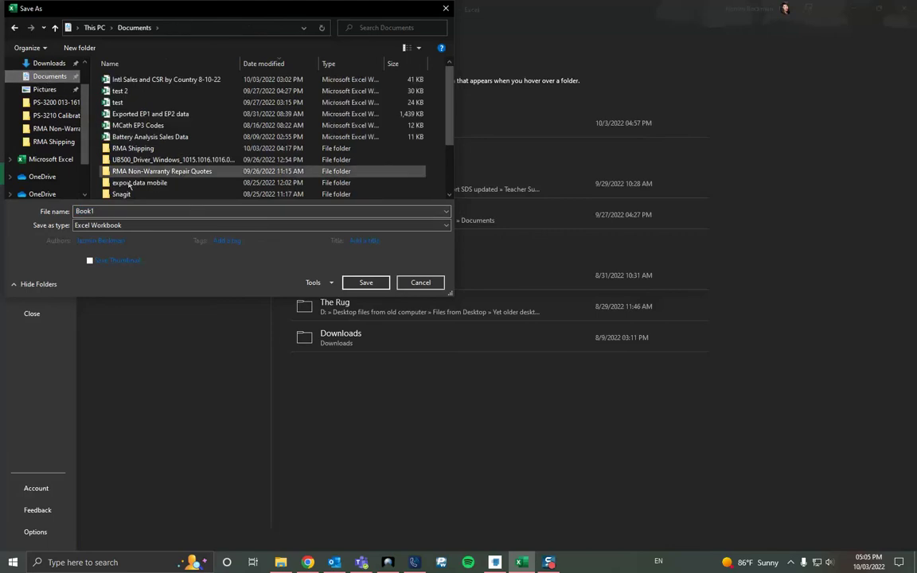
{"action": "double_click", "coordinate": [143, 213]}
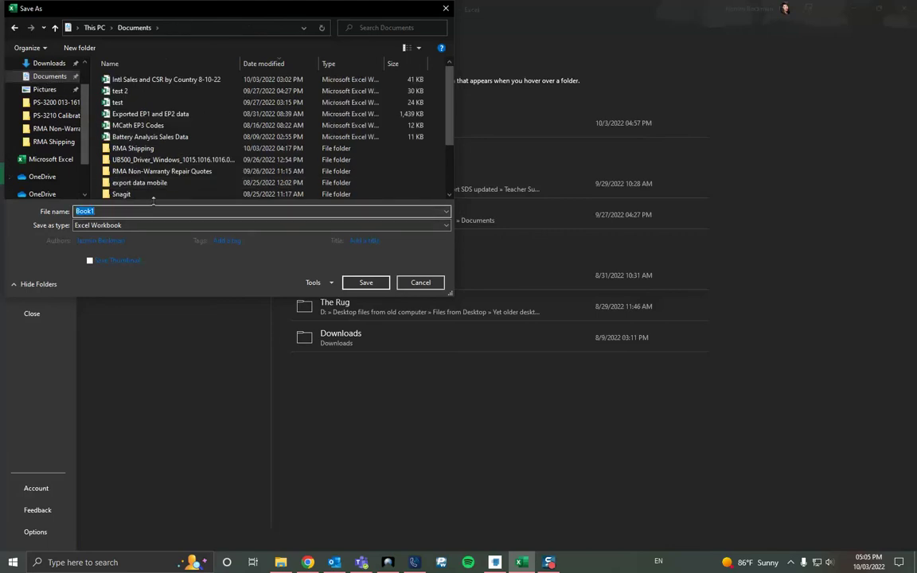
{"action": "type", "text": "manual save data"}
{"action": "left_click", "coordinate": [123, 227]}
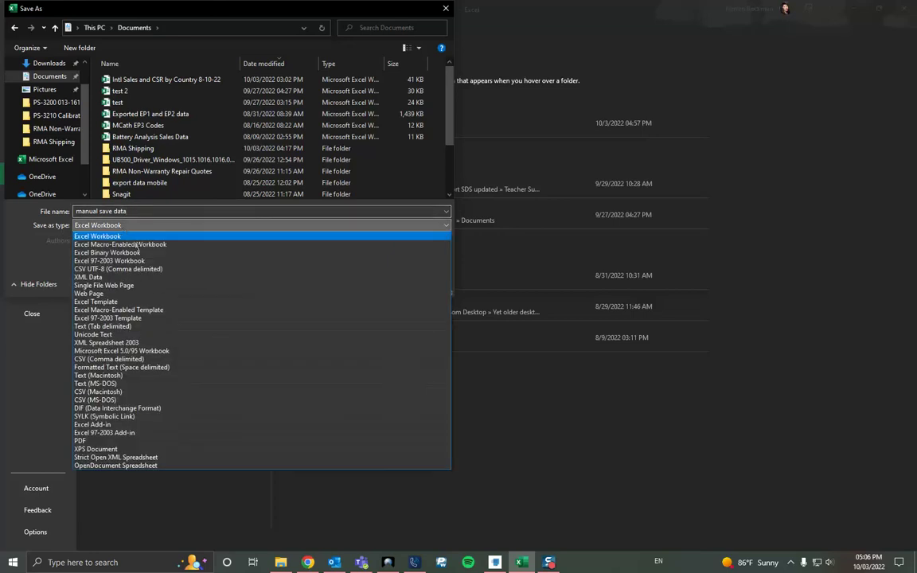
{"action": "left_click", "coordinate": [112, 362]}
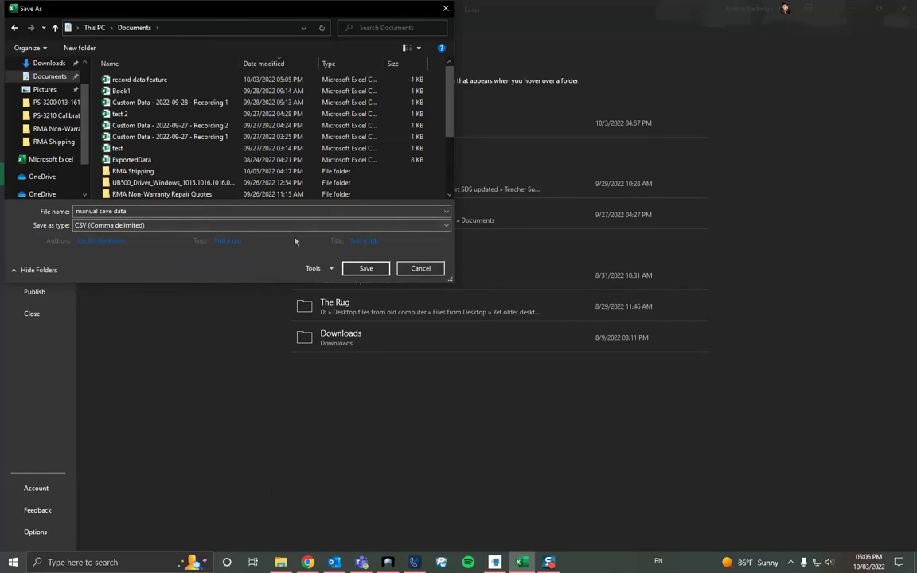
{"action": "left_click", "coordinate": [366, 269]}
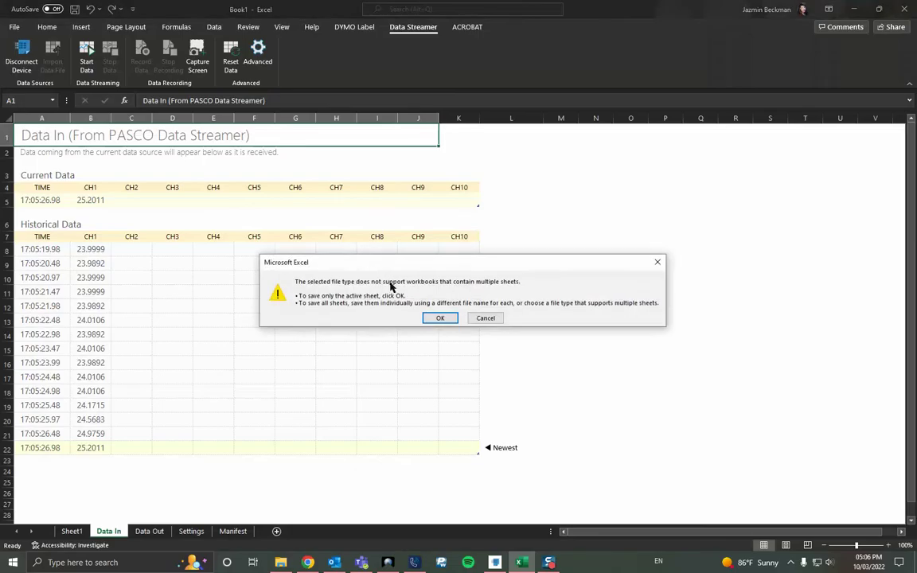
{"action": "left_click", "coordinate": [440, 319]}
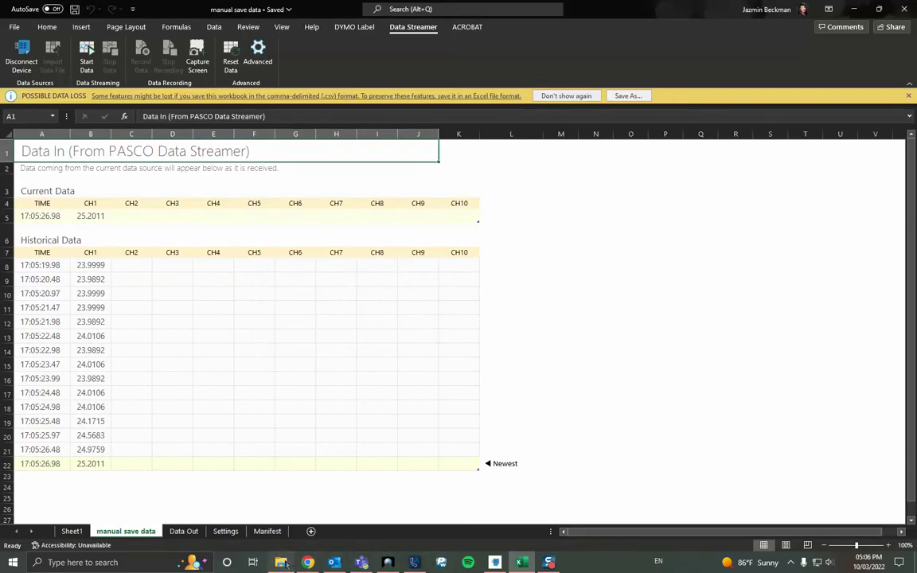
Switch to File Explorer and open the "record data feature" CSV file from the Documents folder.
{"action": "left_click", "coordinate": [281, 562]}
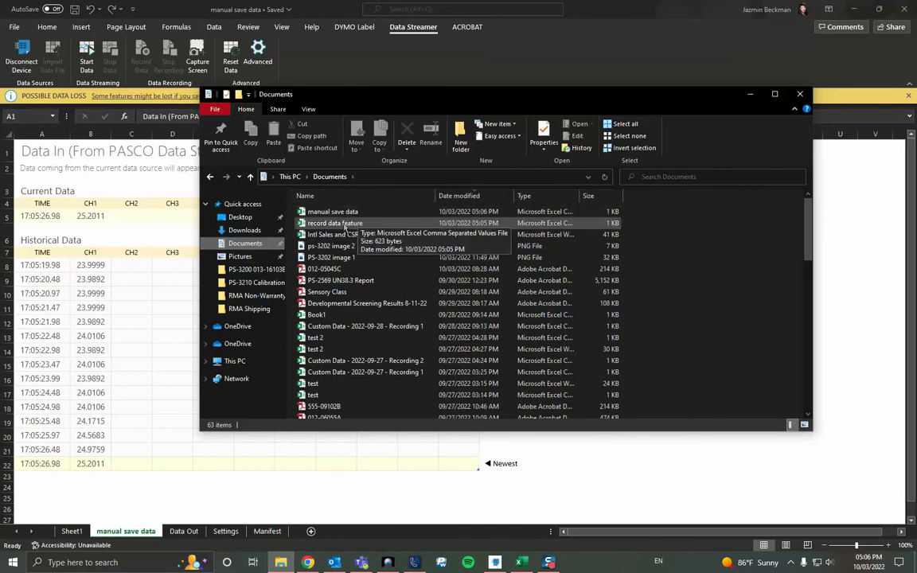
{"action": "left_click", "coordinate": [346, 225]}
{"action": "key", "text": "alt+Tab"}
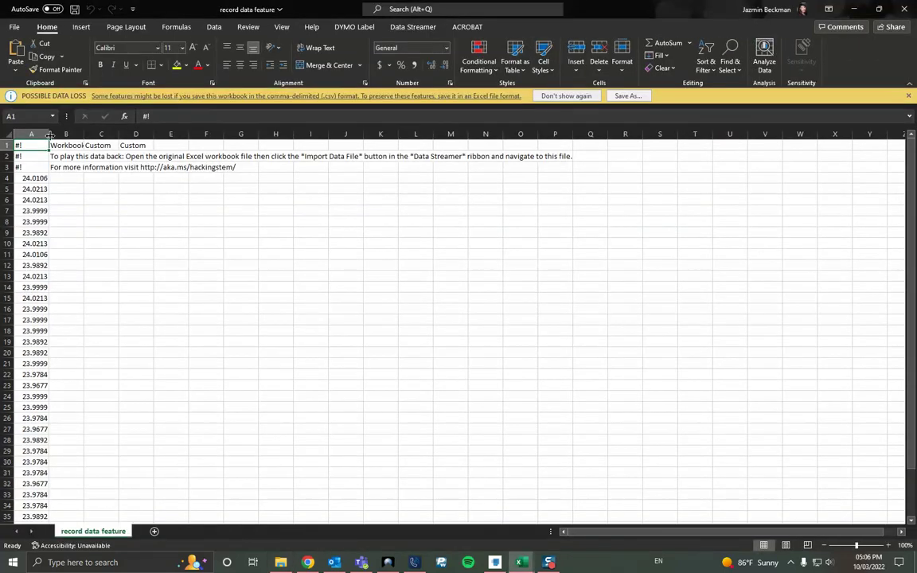
Widen column A of the record data feature sheet and look through the recorded readings.
{"action": "left_click_drag", "start_coordinate": [48, 134], "coordinate": [88, 136]}
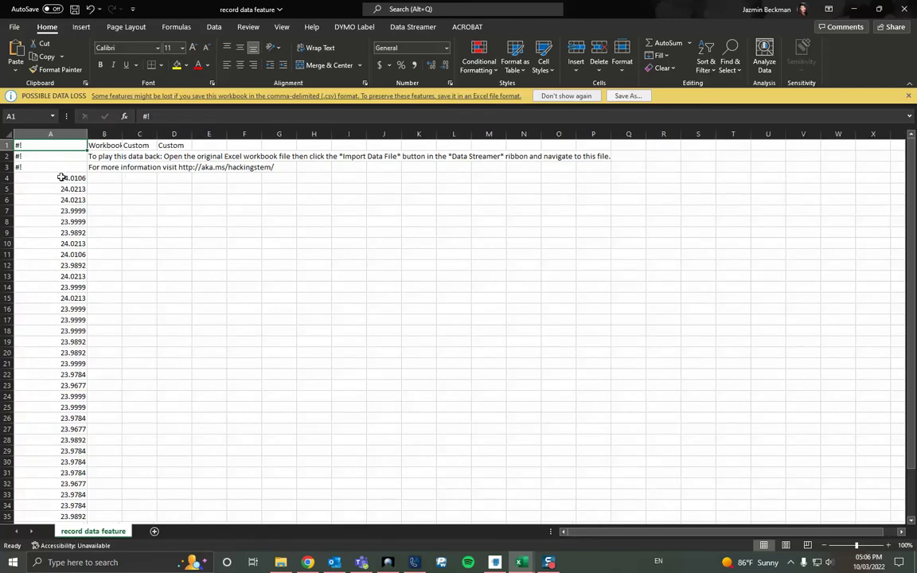
{"action": "scroll", "coordinate": [60, 481], "scroll_direction": "down", "scroll_amount": 10}
{"action": "scroll", "coordinate": [59, 481], "scroll_direction": "up", "scroll_amount": 12}
{"action": "scroll", "coordinate": [47, 334], "scroll_direction": "down", "scroll_amount": 6}
{"action": "scroll", "coordinate": [75, 394], "scroll_direction": "up", "scroll_amount": 6}
{"action": "mouse_move", "coordinate": [521, 562]}
{"action": "left_click", "coordinate": [483, 520]}
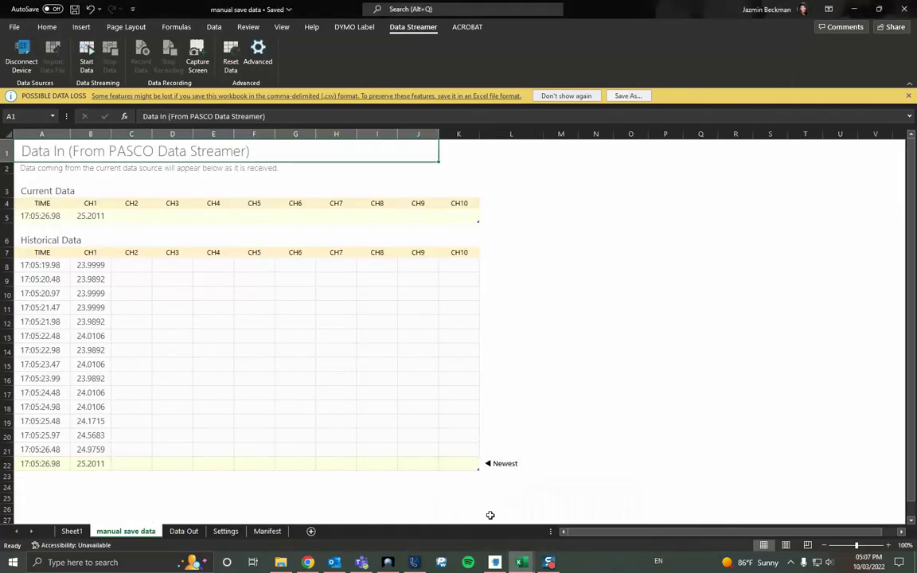
{"action": "mouse_move", "coordinate": [521, 563]}
{"action": "left_click", "coordinate": [493, 519]}
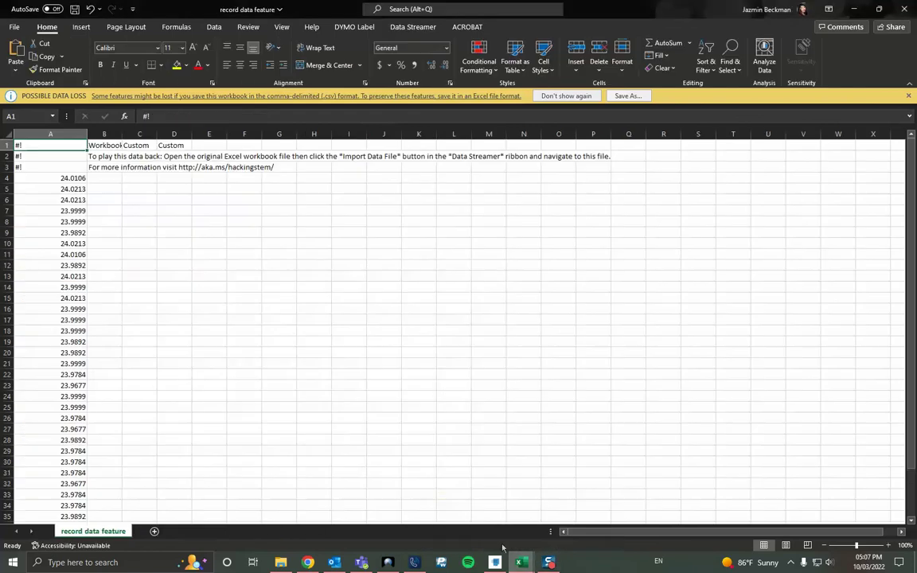
Bring up the still open "manual save data" workbook from the Documents folder and close it.
{"action": "left_click", "coordinate": [281, 562]}
{"action": "left_click", "coordinate": [329, 212]}
{"action": "double_click", "coordinate": [329, 212]}
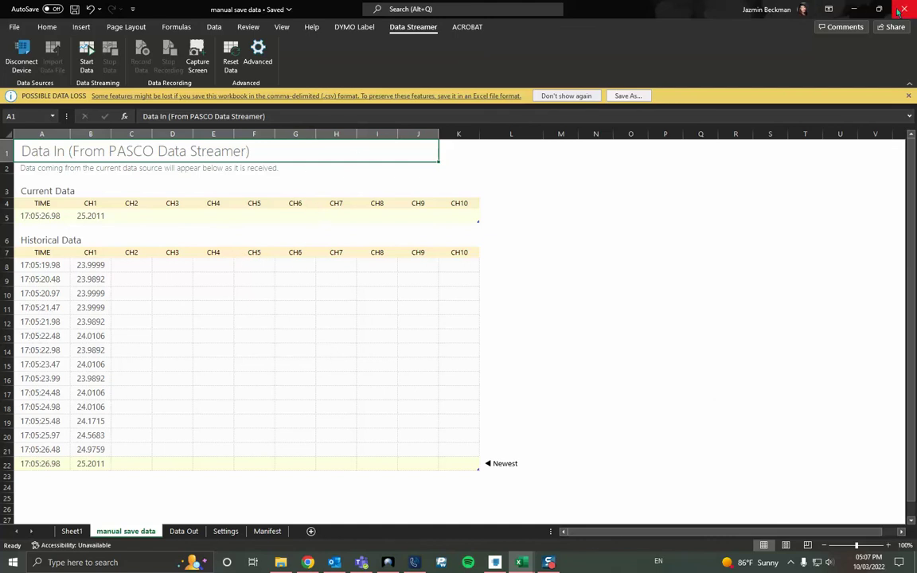
{"action": "key", "text": "ctrl+w"}
{"action": "left_click", "coordinate": [457, 295]}
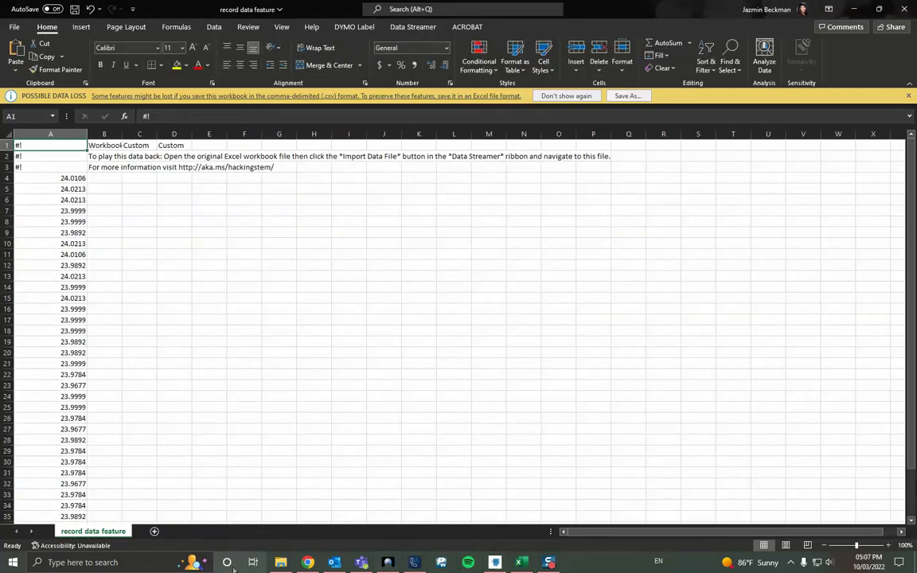
Reopen the "manual save data" CSV file from Documents and examine its saved time and channel readings.
{"action": "left_click", "coordinate": [280, 563]}
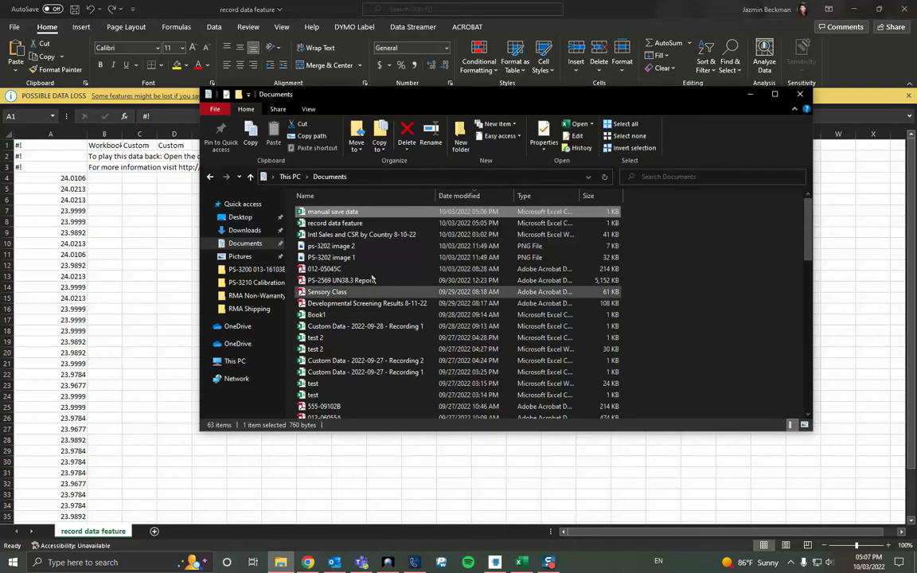
{"action": "double_click", "coordinate": [336, 212]}
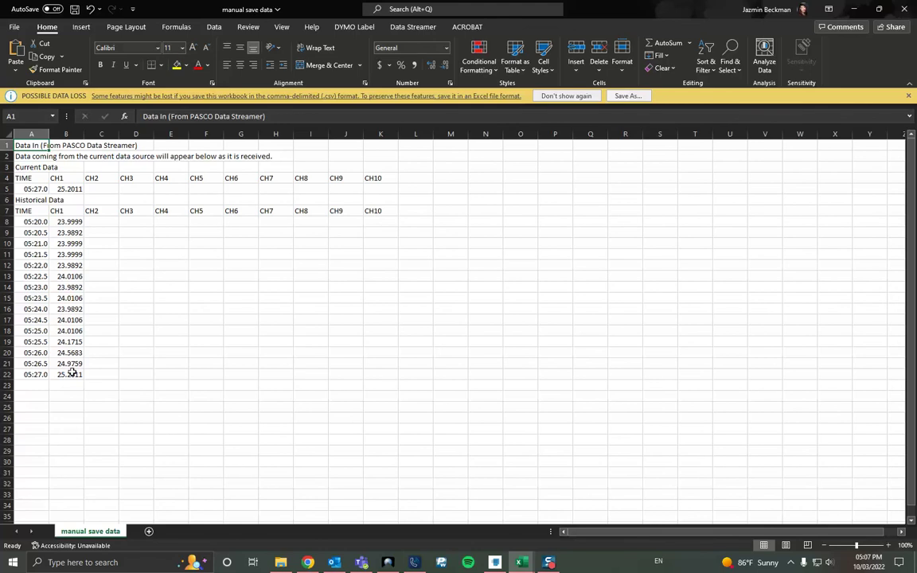
{"action": "scroll", "coordinate": [72, 360], "scroll_direction": "down", "scroll_amount": 2}
{"action": "scroll", "coordinate": [72, 373], "scroll_direction": "up", "scroll_amount": 2}
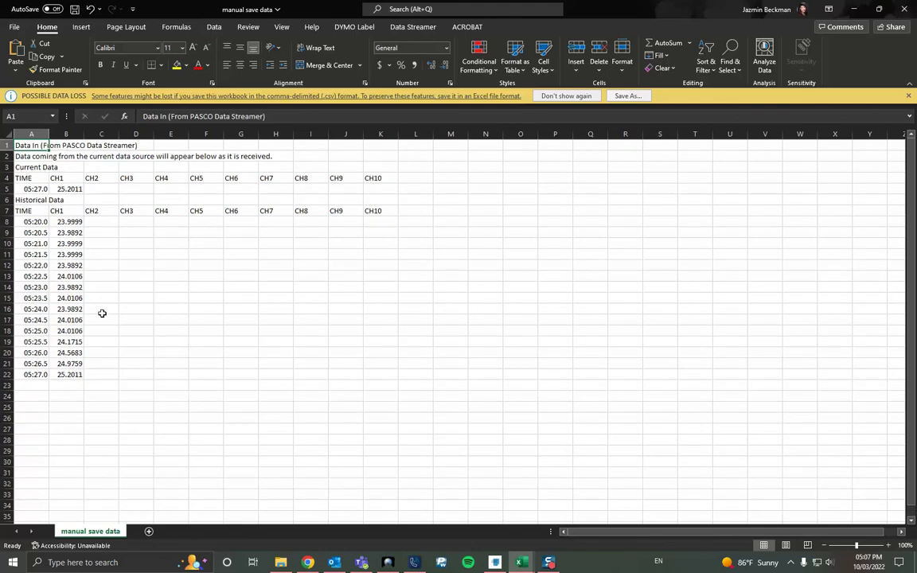